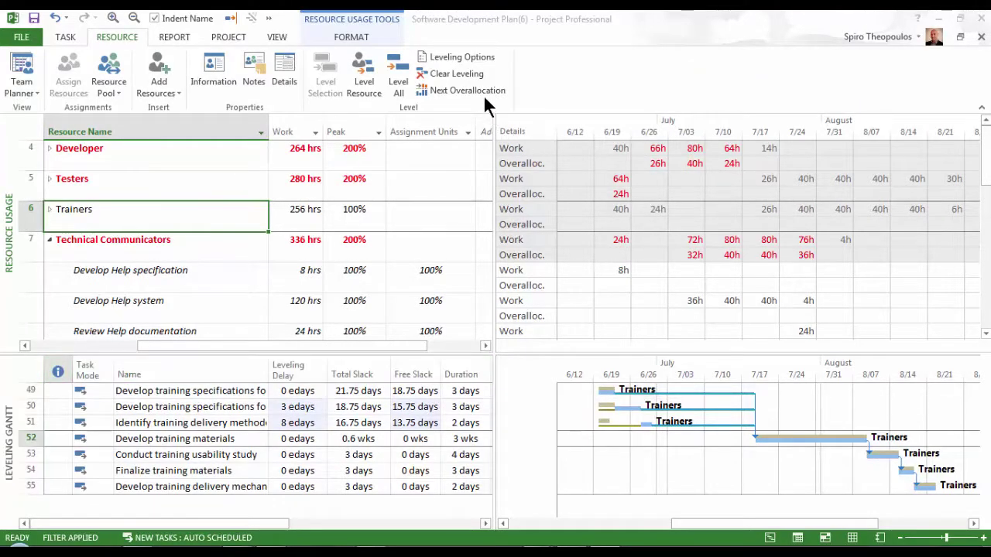
Step: Step through the remaining resource overallocations in the usage view until the end and dismiss the closing notice
{"action": "left_click", "coordinate": [482, 91]}
{"action": "left_click", "coordinate": [482, 91]}
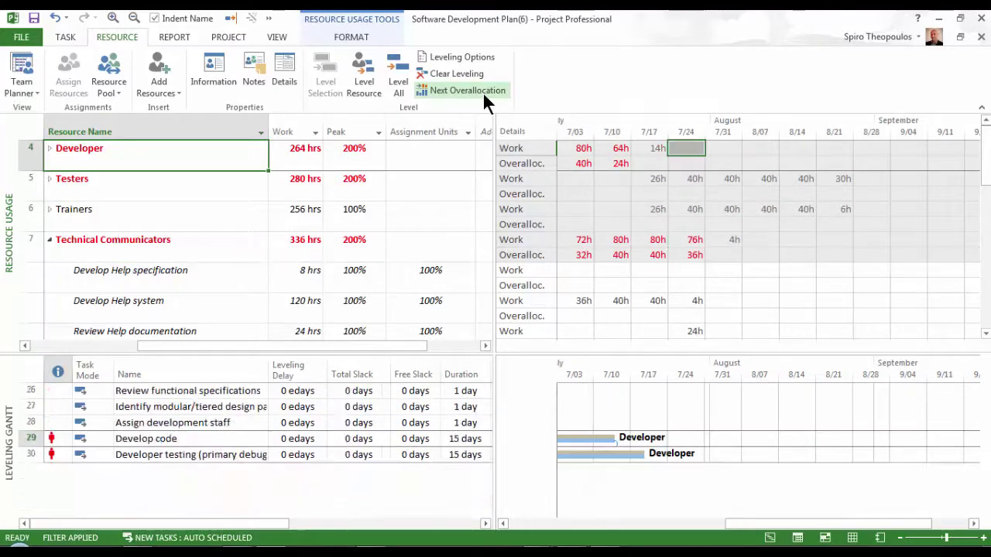
{"action": "left_click", "coordinate": [482, 92]}
{"action": "left_click", "coordinate": [482, 92]}
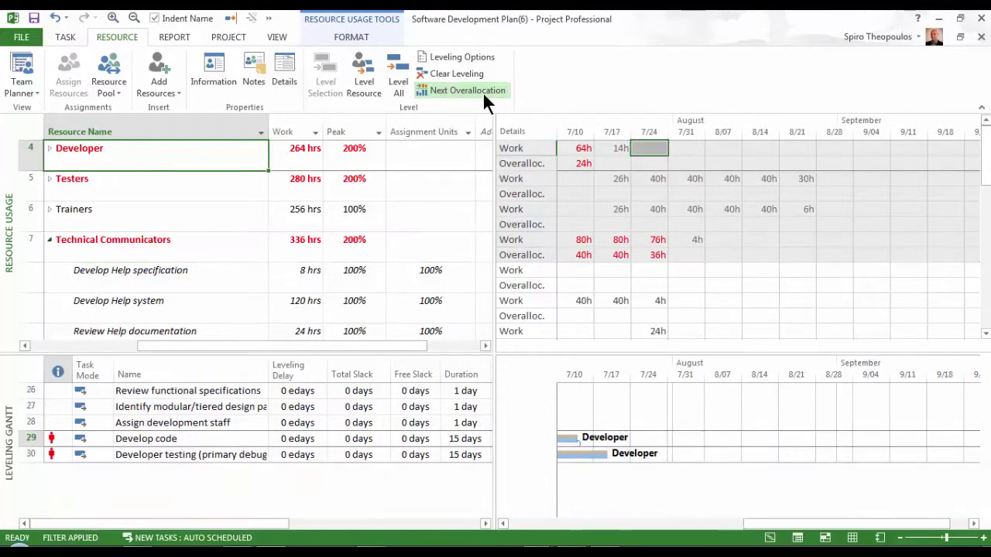
{"action": "left_click", "coordinate": [482, 91]}
{"action": "left_click", "coordinate": [482, 91]}
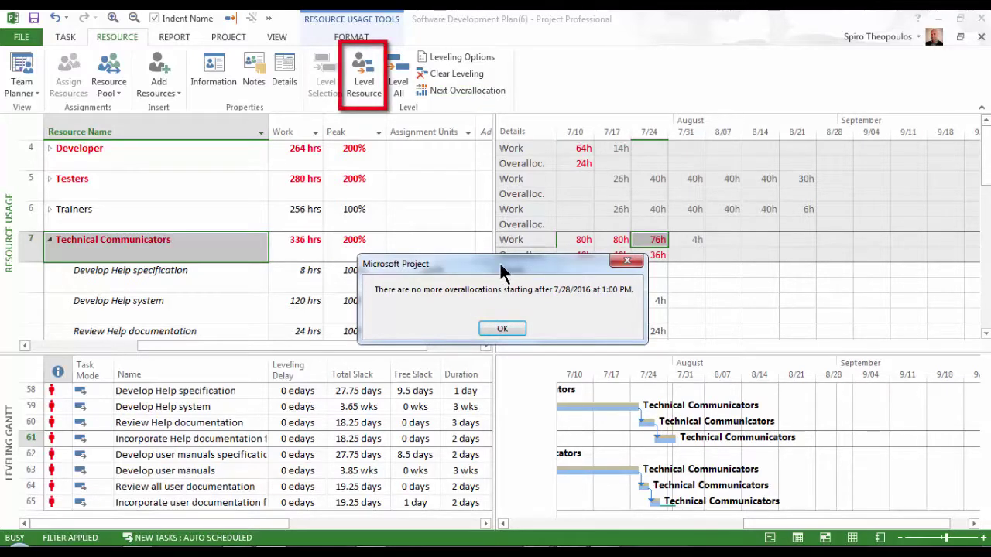
{"action": "left_click", "coordinate": [520, 327]}
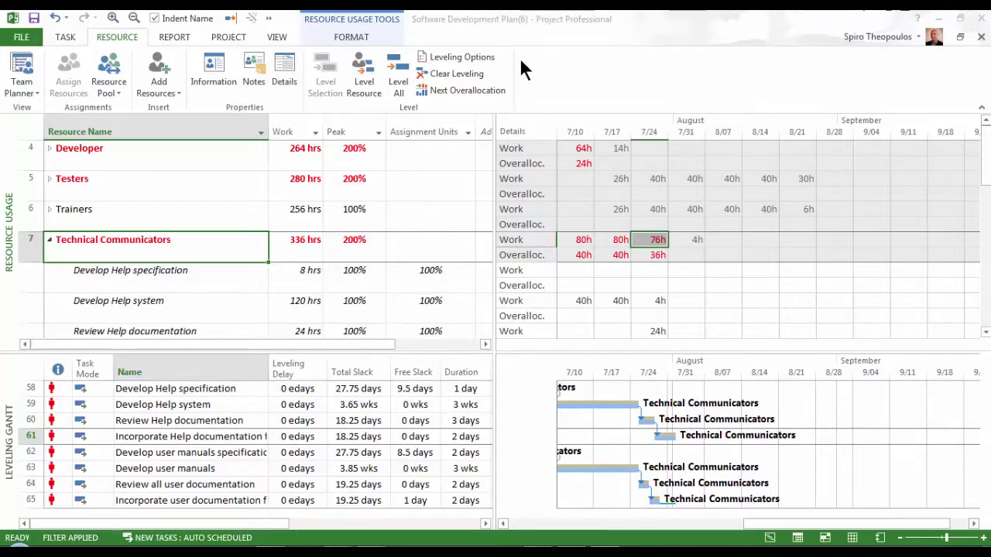
Step: Open the resource leveling options and examine the available bases for detecting overallocations
{"action": "left_click", "coordinate": [461, 57]}
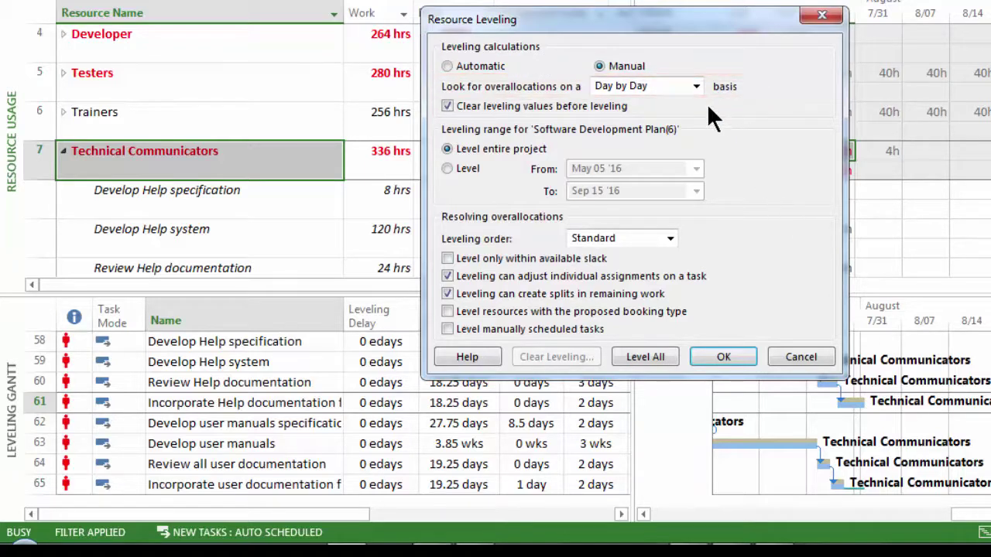
{"action": "left_click", "coordinate": [697, 87]}
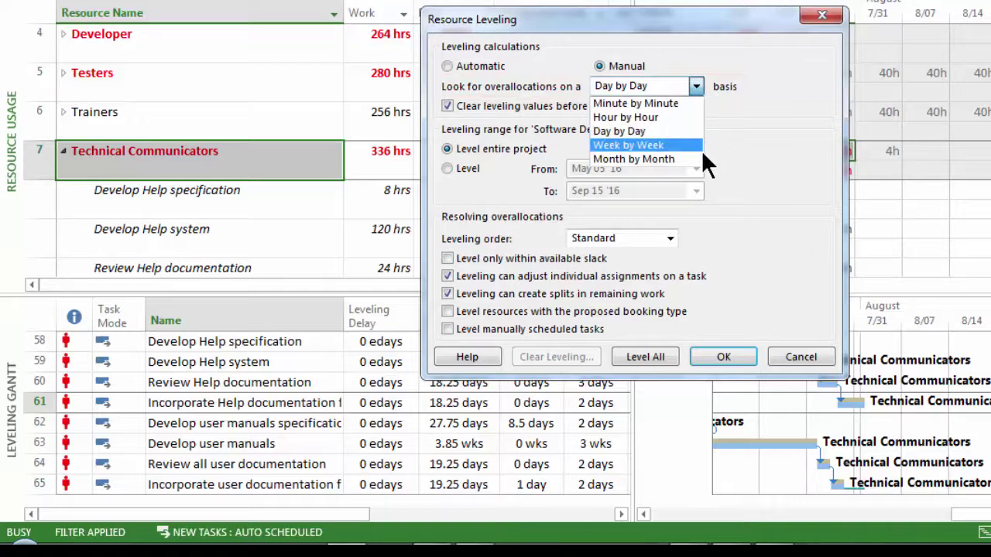
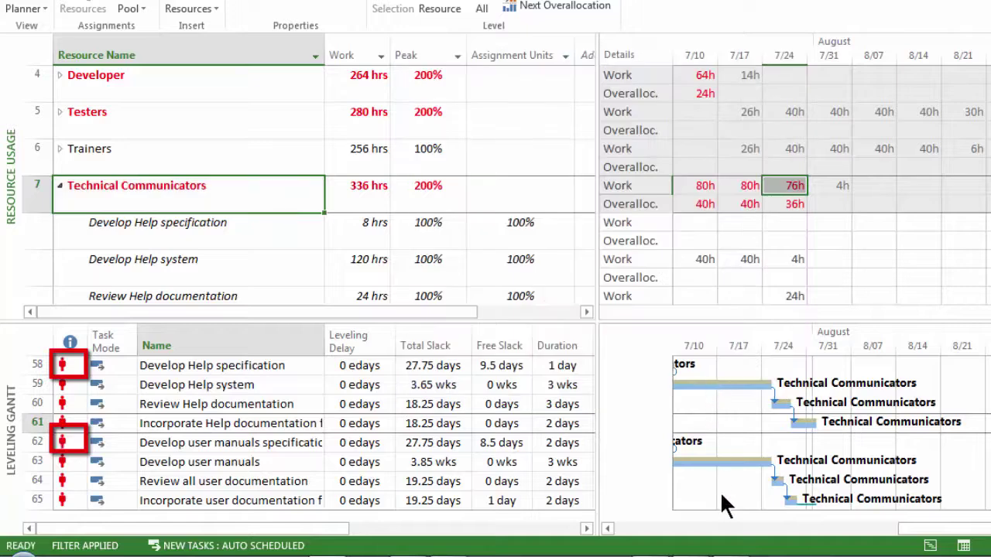
{"action": "left_click", "coordinate": [659, 6]}
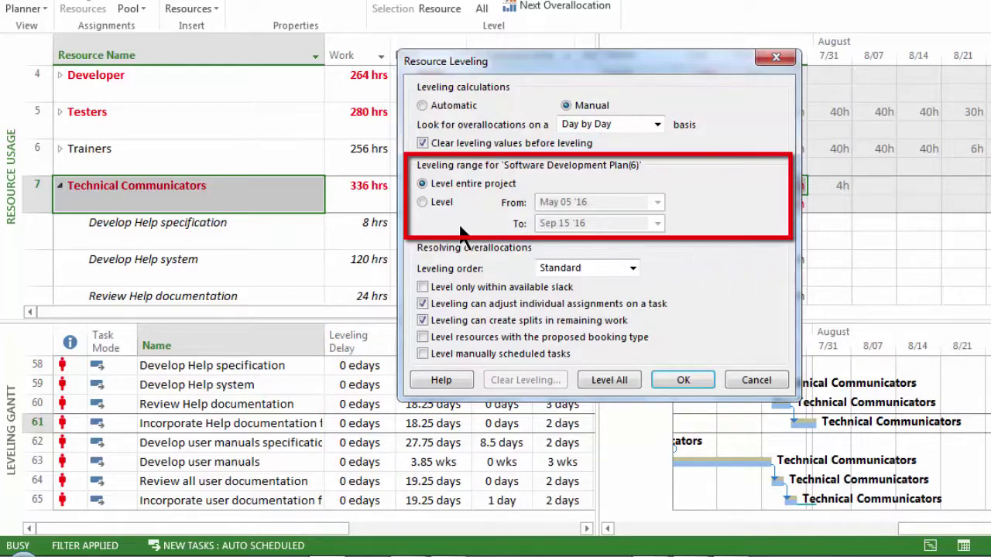
Step: Try limiting the leveling range to May 10 '16 through Aug 12 '16, and return to leveling the entire project
{"action": "left_click", "coordinate": [441, 203]}
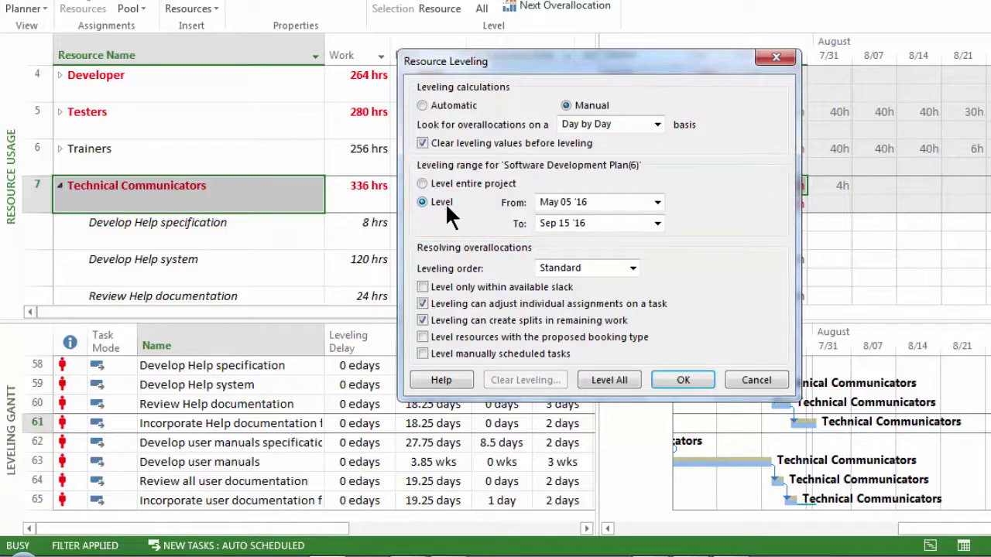
{"action": "left_click", "coordinate": [657, 203]}
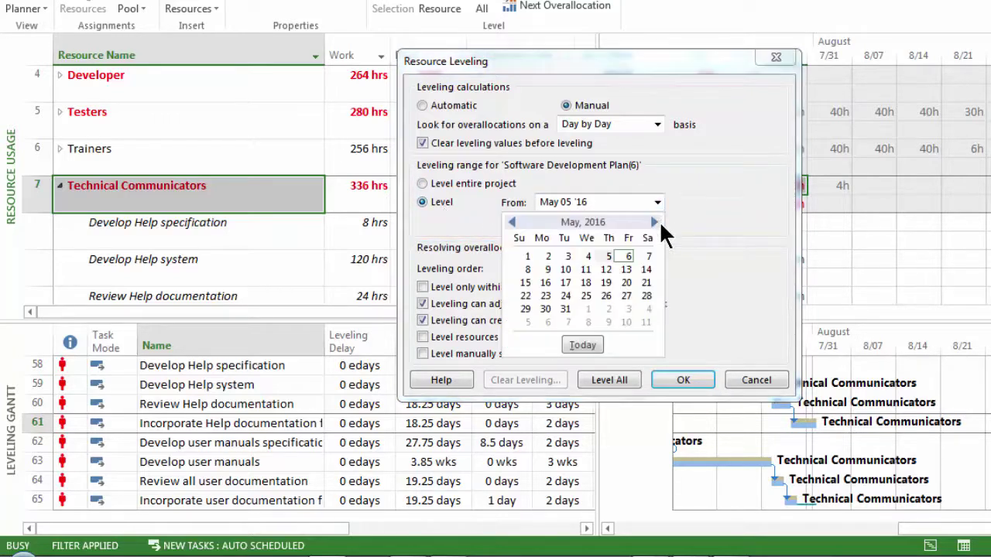
{"action": "left_click", "coordinate": [565, 268]}
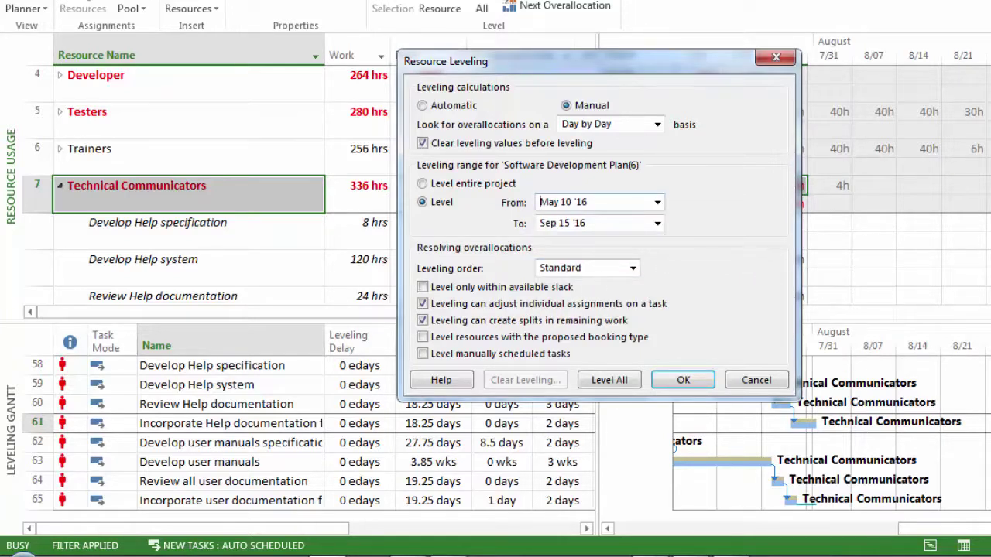
{"action": "left_click", "coordinate": [658, 223]}
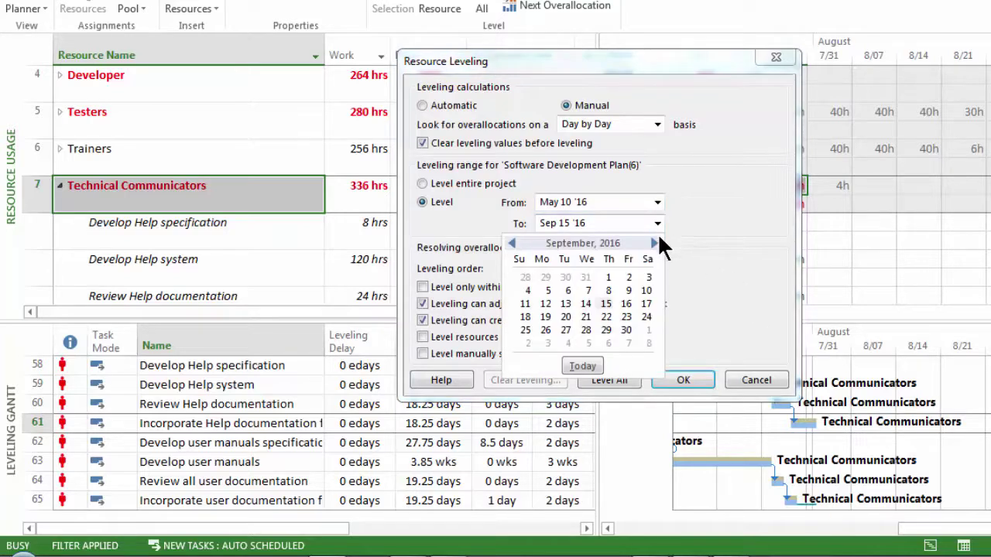
{"action": "left_click", "coordinate": [513, 244]}
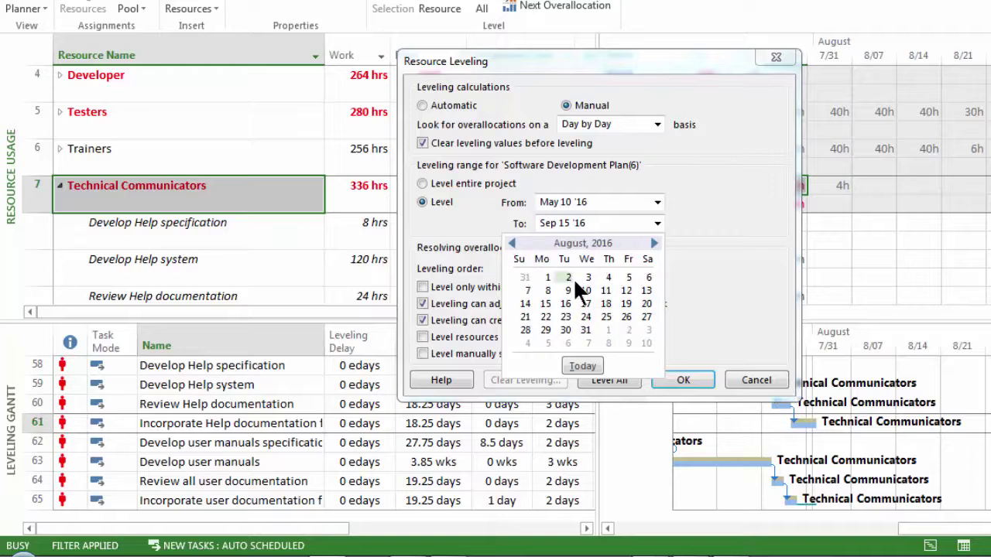
{"action": "left_click", "coordinate": [625, 291]}
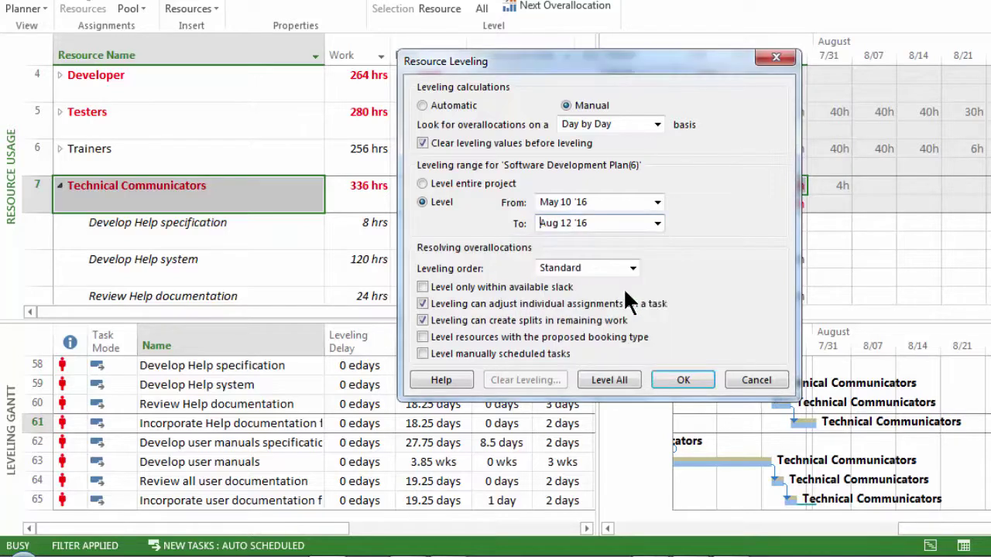
{"action": "left_click", "coordinate": [438, 182]}
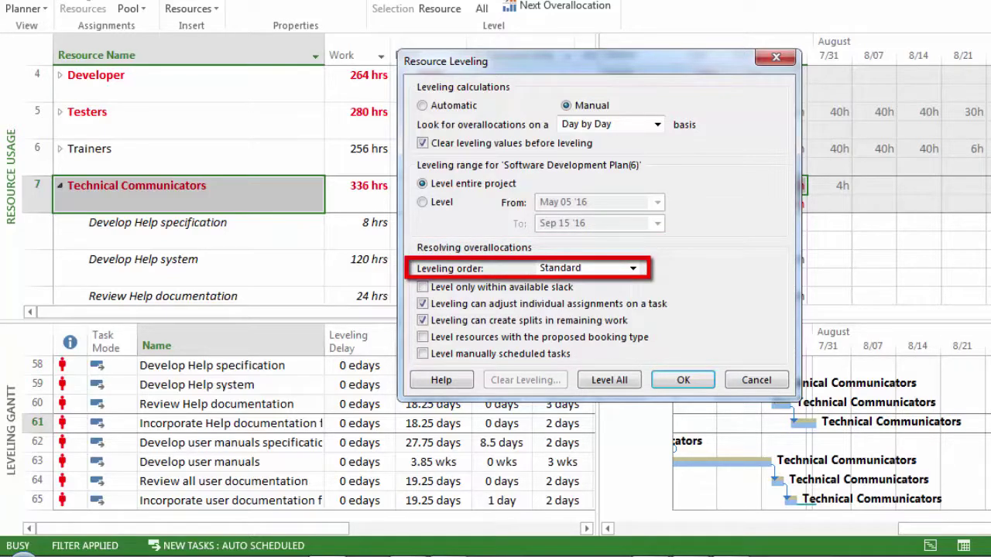
Step: Set the leveling order to Priority, Standard and accept the resource leveling options
{"action": "left_click", "coordinate": [633, 268]}
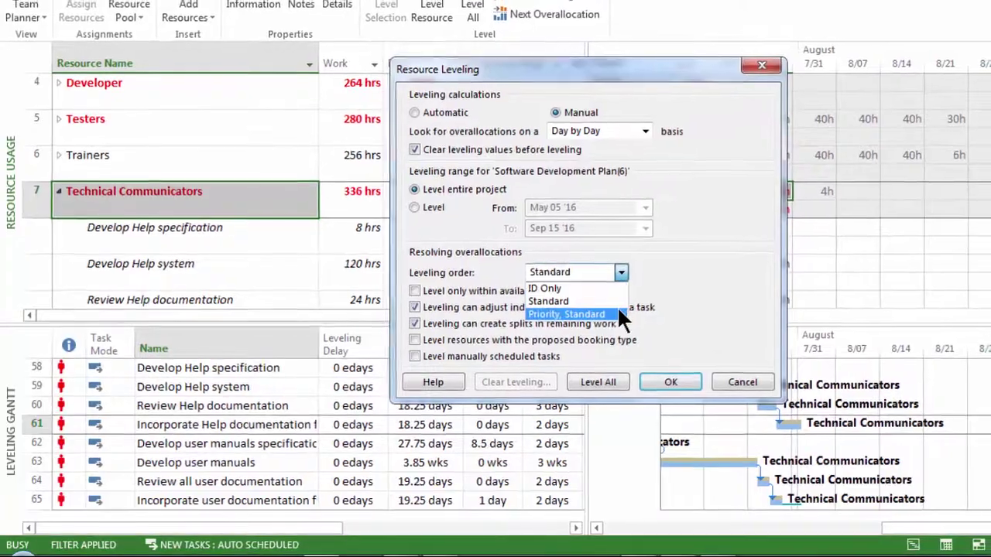
{"action": "left_click", "coordinate": [611, 313]}
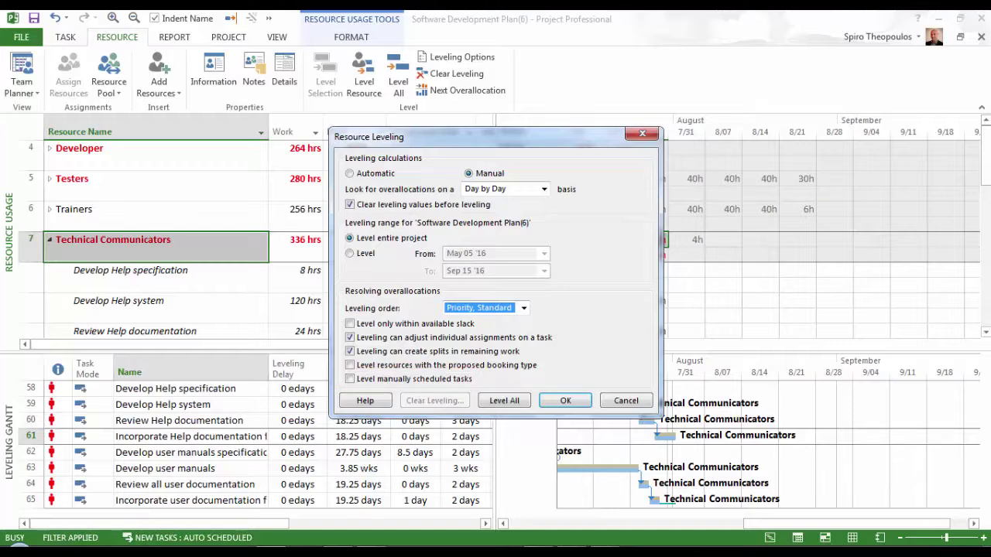
{"action": "left_click", "coordinate": [580, 403]}
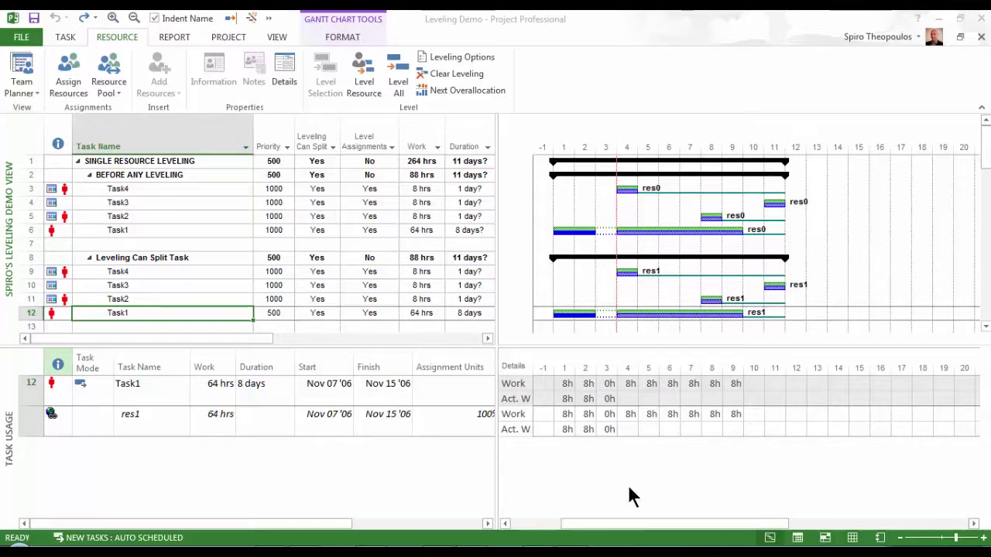
Step: Level only the four tasks under Leveling Can Split Task, Task4 through Task1, in the Leveling Demo project
{"action": "left_click_drag", "start_coordinate": [233, 312], "coordinate": [235, 274]}
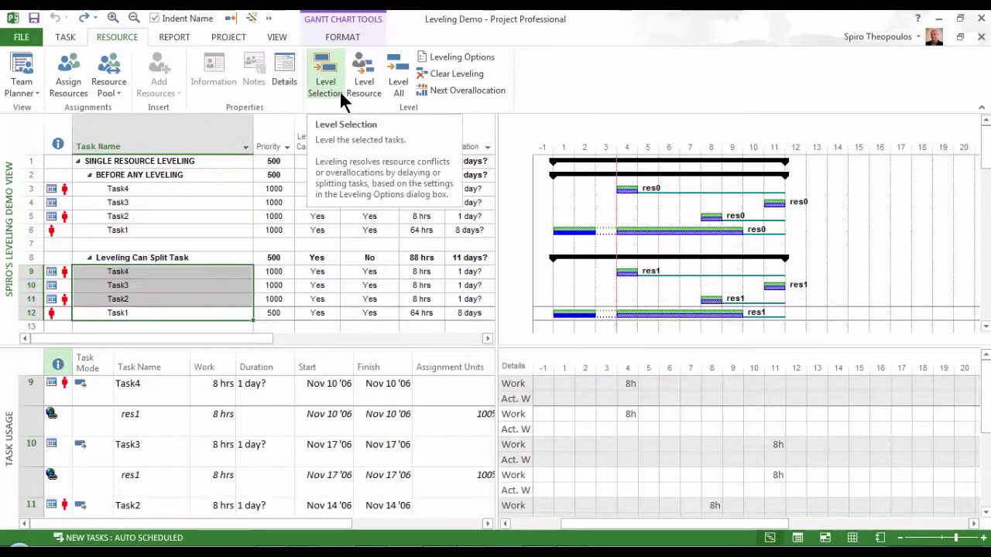
{"action": "left_click", "coordinate": [339, 90]}
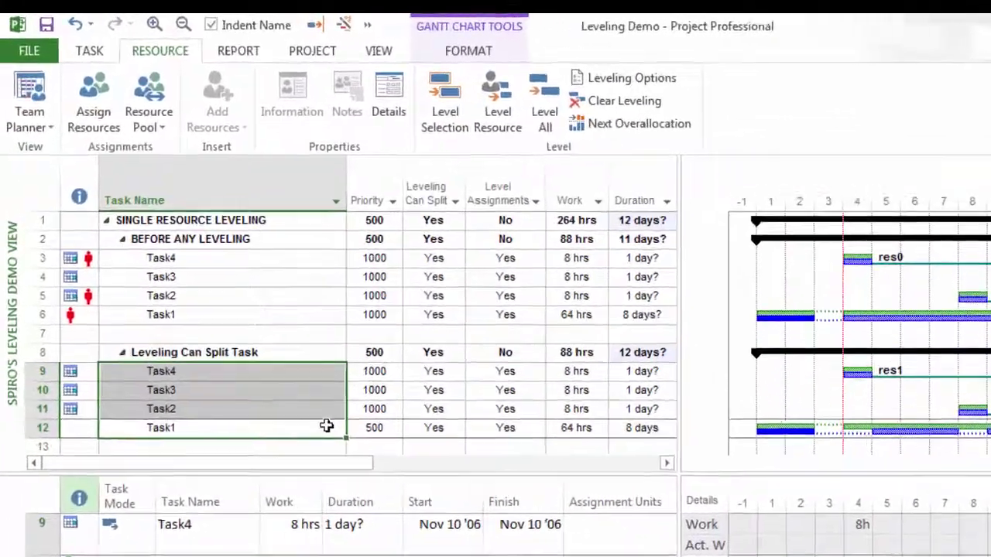
{"action": "left_click", "coordinate": [238, 312]}
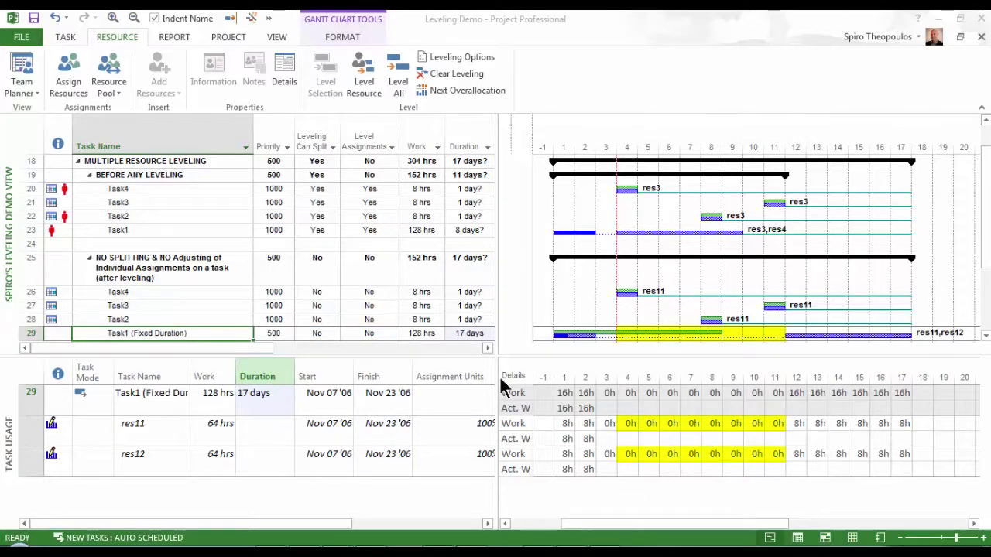
Step: Examine the Leveling Can Split and Level Assignments settings of Task1 (Fixed Duration) and Task2 in the no-splitting group
{"action": "left_click", "coordinate": [395, 332]}
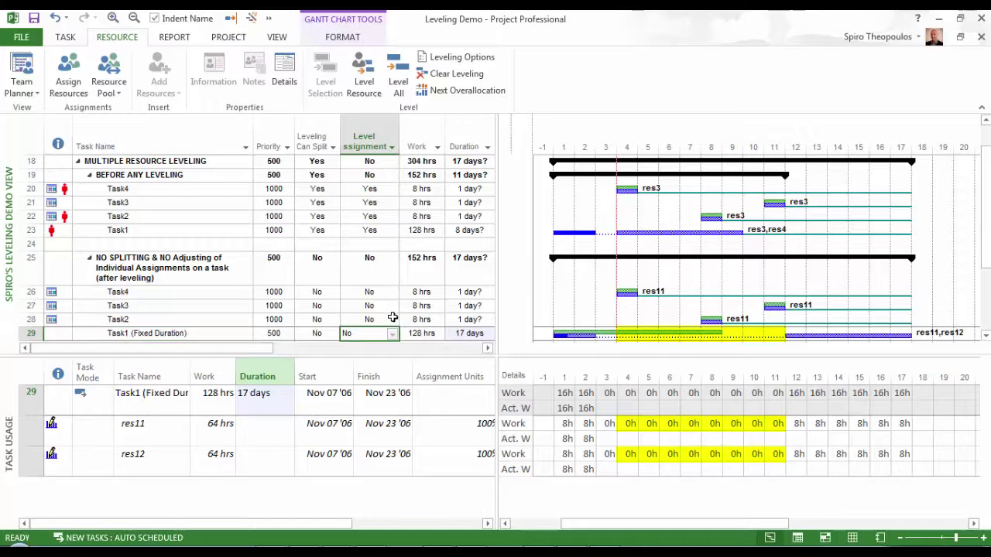
{"action": "left_click", "coordinate": [391, 319]}
{"action": "left_click", "coordinate": [391, 333]}
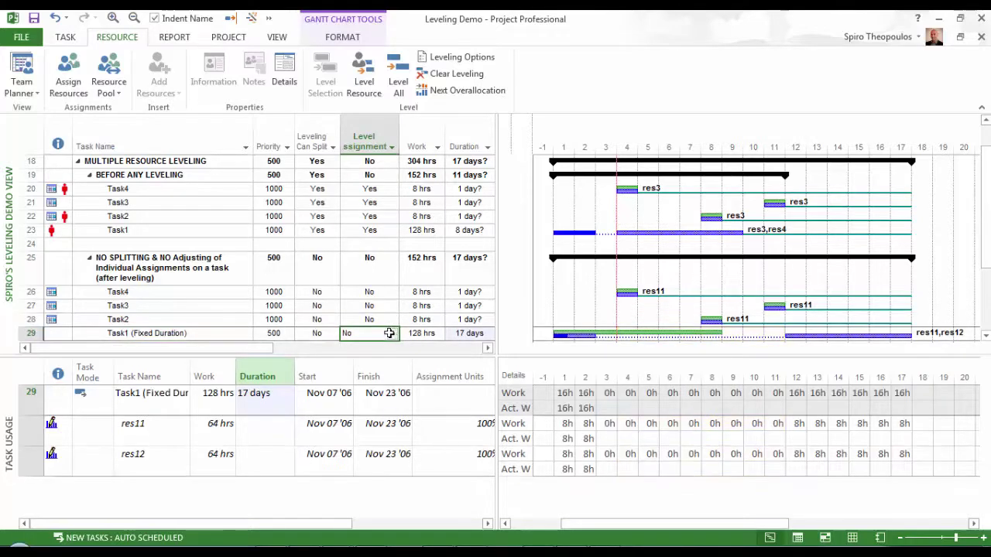
{"action": "left_click", "coordinate": [331, 332]}
{"action": "left_click", "coordinate": [333, 334]}
{"action": "left_click", "coordinate": [332, 334]}
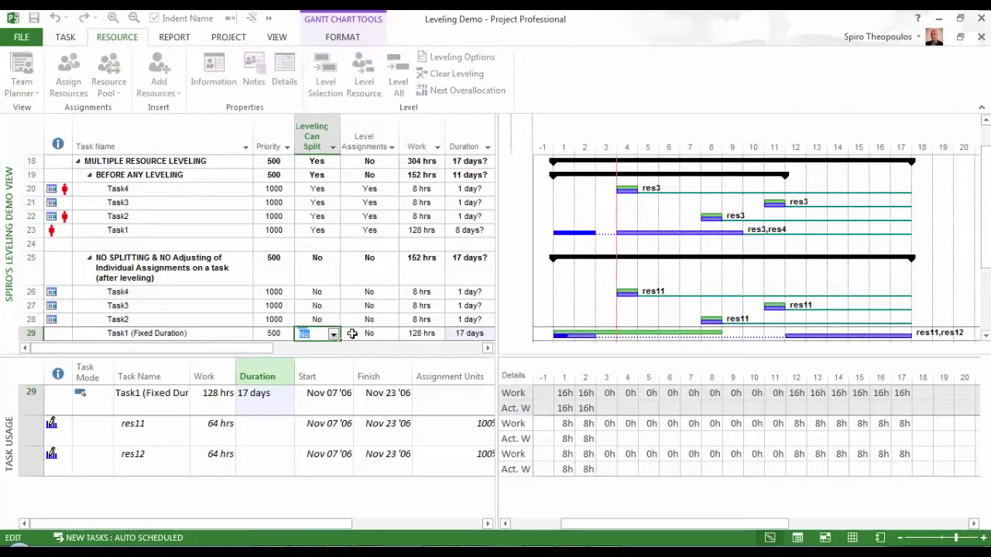
{"action": "left_click", "coordinate": [380, 333]}
{"action": "left_click", "coordinate": [392, 320]}
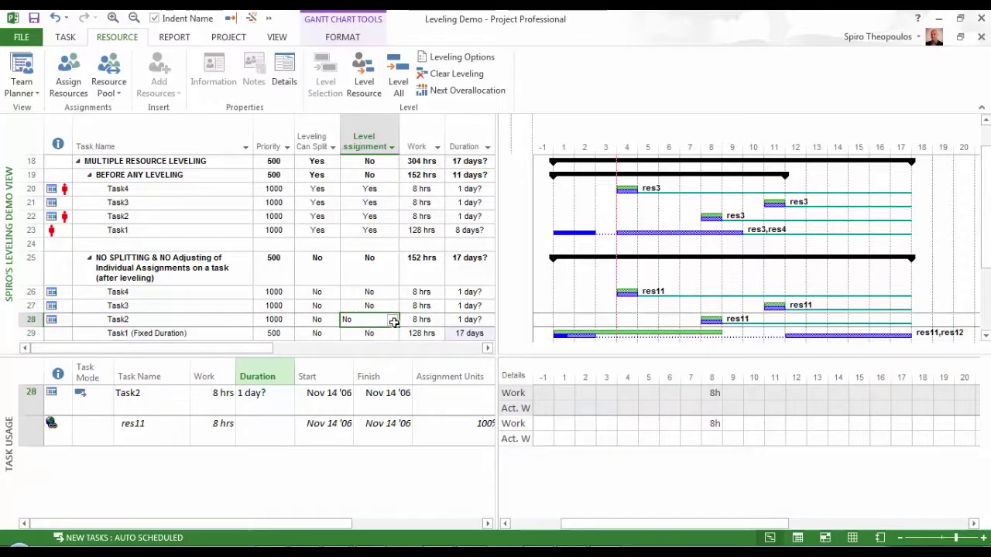
{"action": "left_click", "coordinate": [394, 333]}
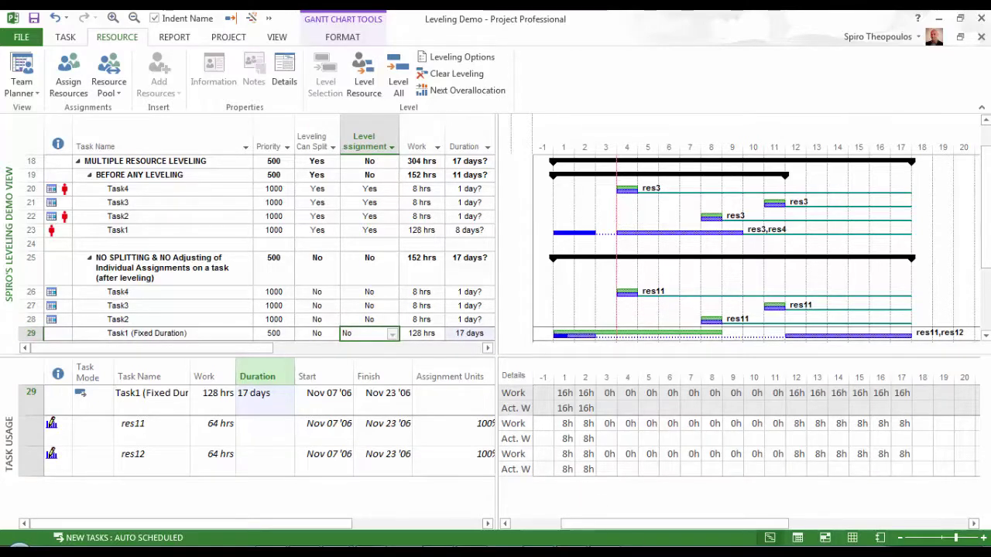